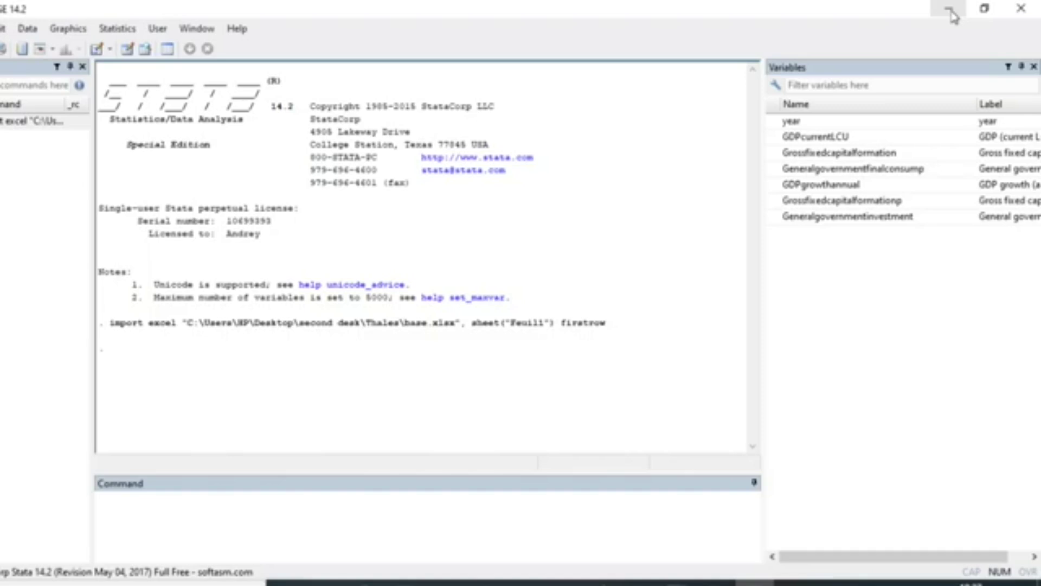
- Declare the dataset to be time-series data with year as the time variable, using that variable's own format
click(117, 28)
click(142, 10)
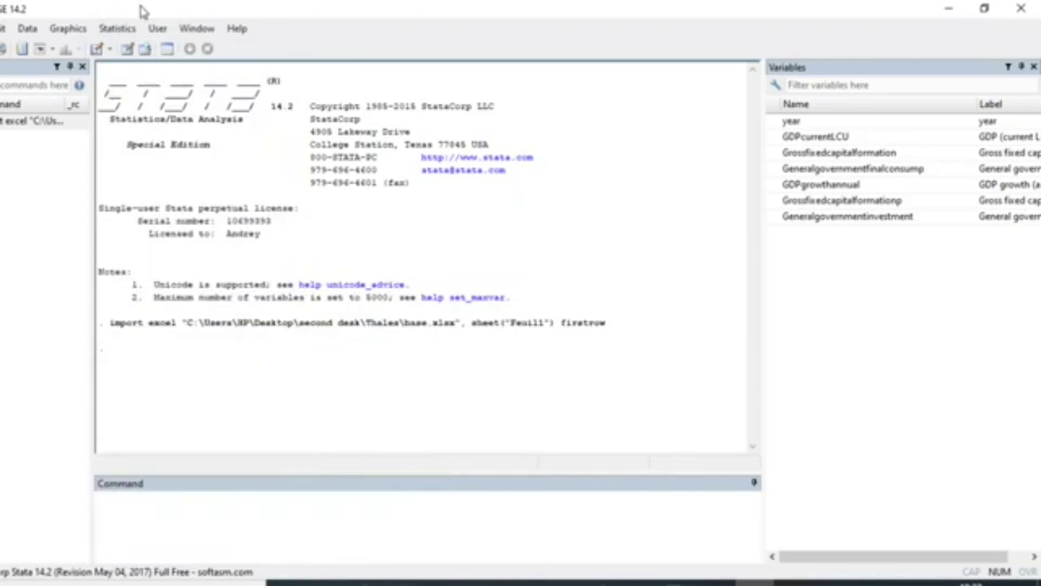
click(122, 31)
mouse_move(190, 282)
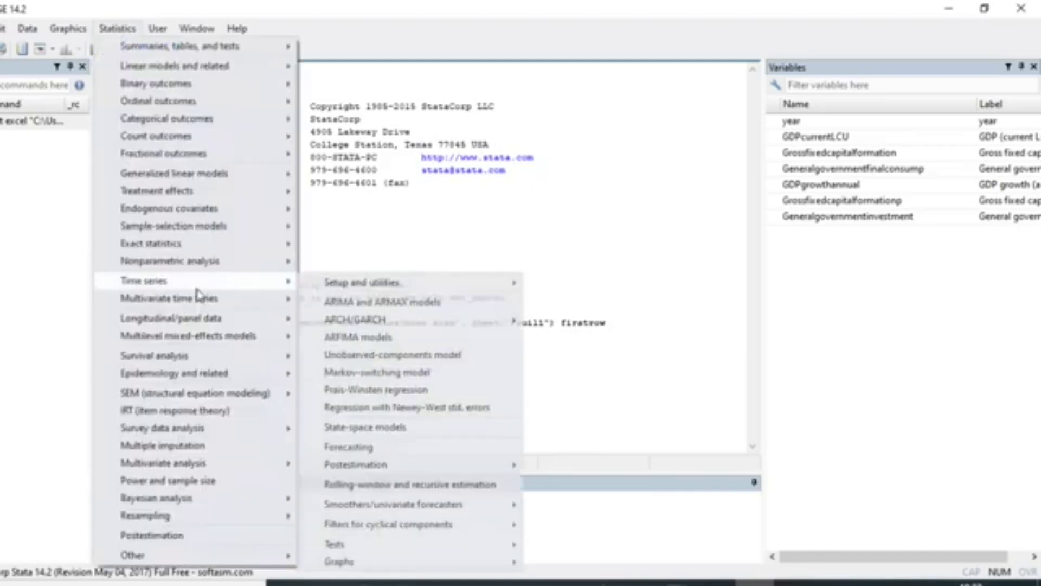
mouse_move(406, 286)
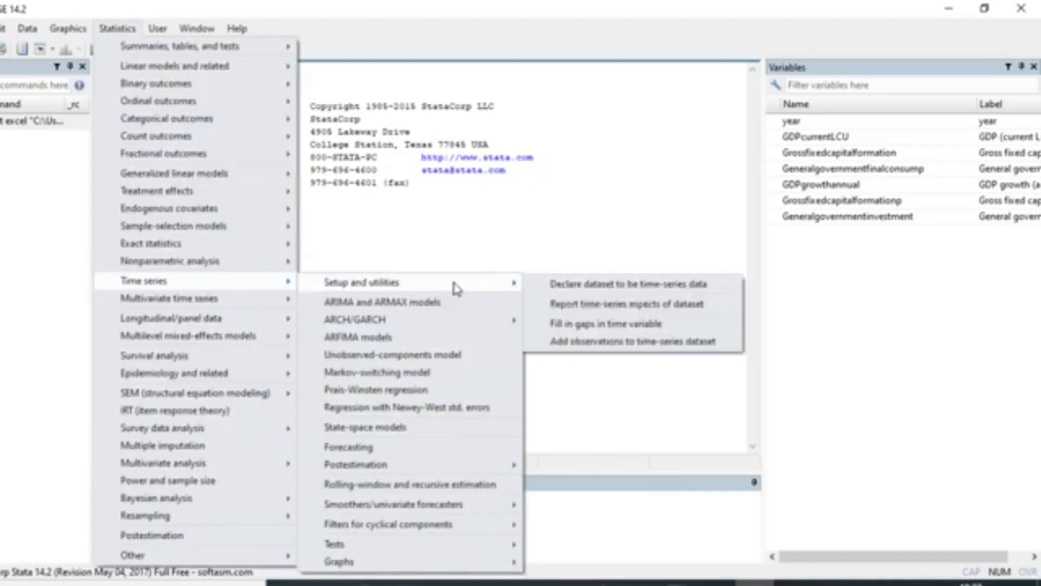
click(642, 291)
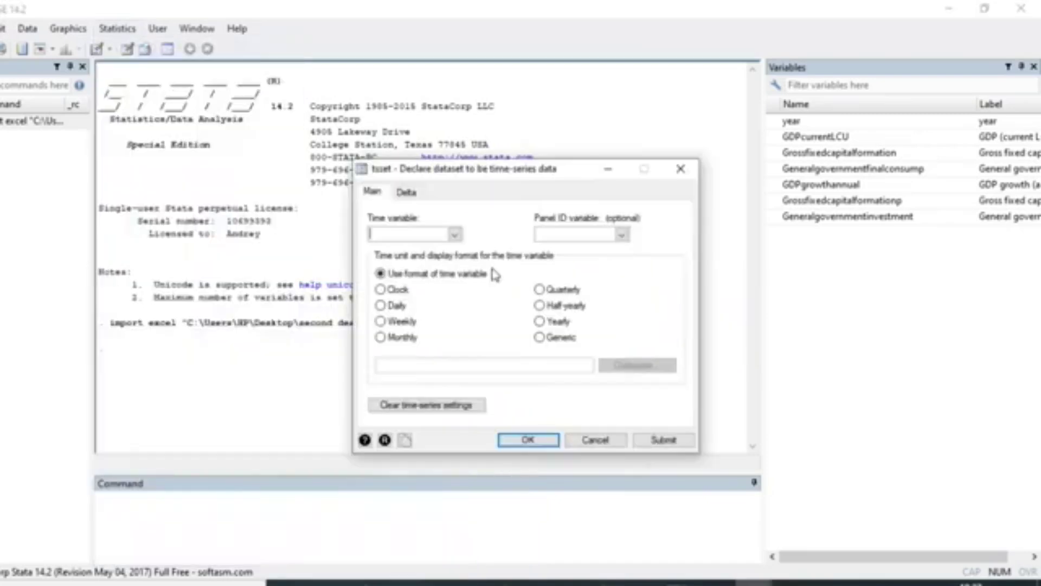
click(454, 234)
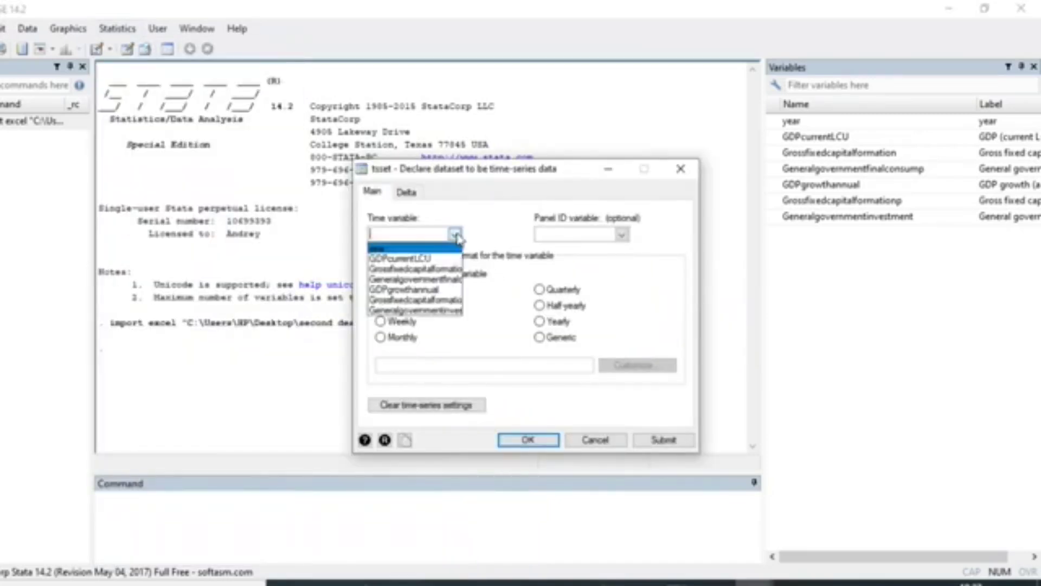
click(407, 250)
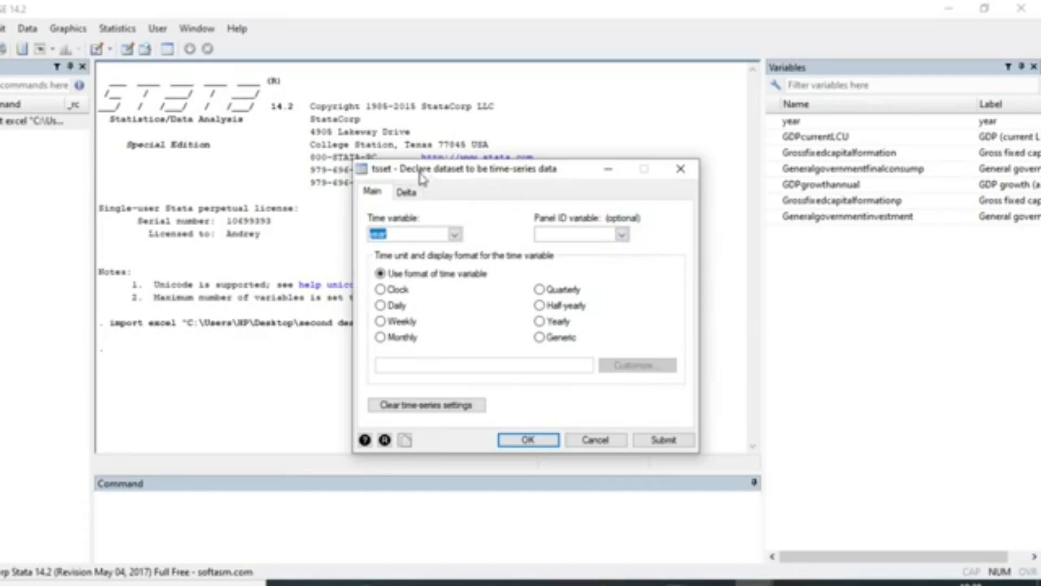
click(454, 234)
click(418, 251)
click(529, 439)
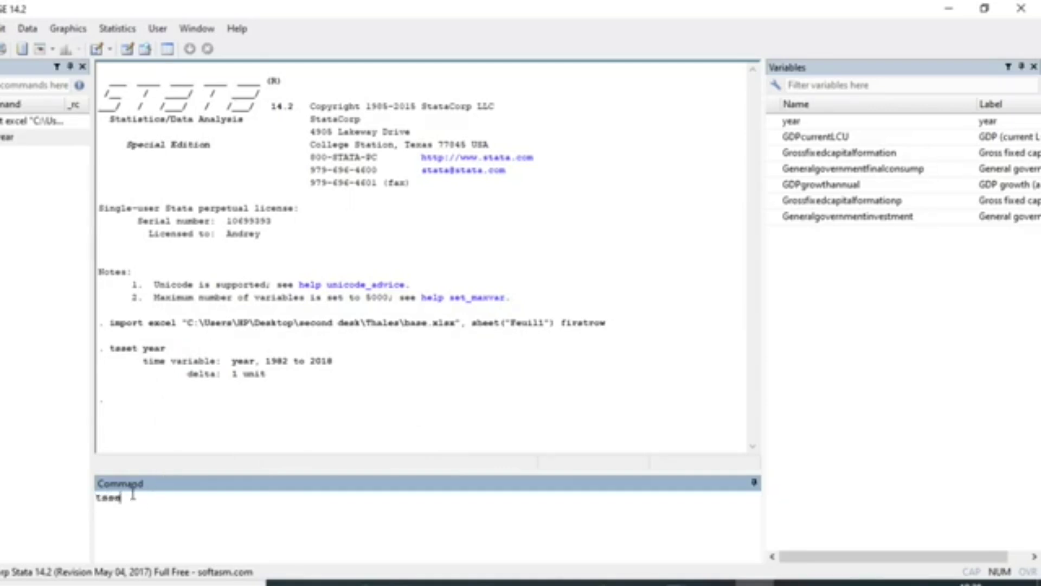
- Run the command "tsset year" to declare the time variable by command as well
double_click(831, 122)
key(Return)
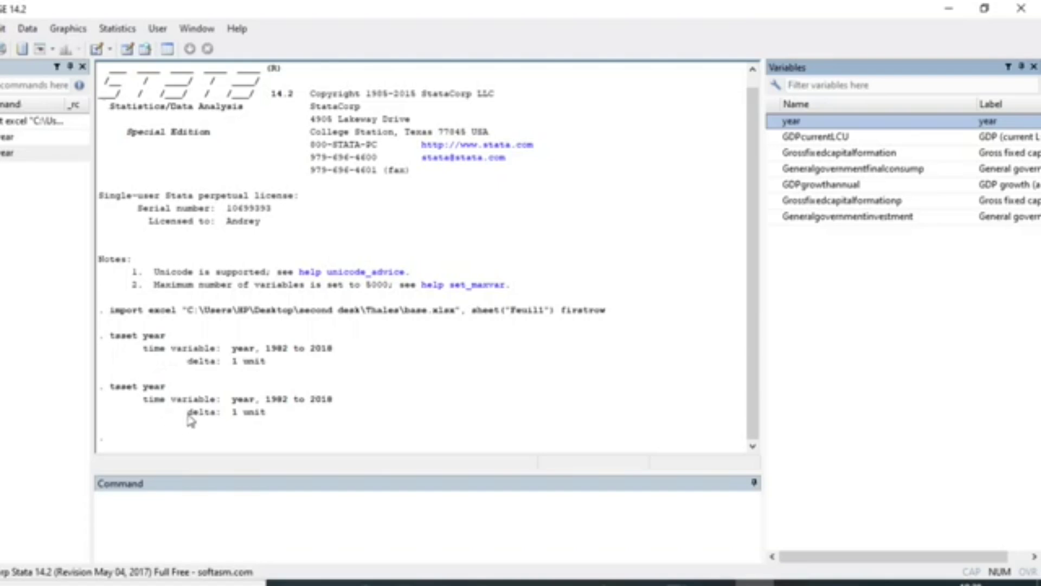
- Set up a vector autoregression (VAR) with GDPcurrentLCU, Grossfixedcapitalformation, Generalgovernmentfinalconsump and Generalgovernmentinvestment as dependent variables
click(116, 29)
mouse_move(217, 306)
click(116, 29)
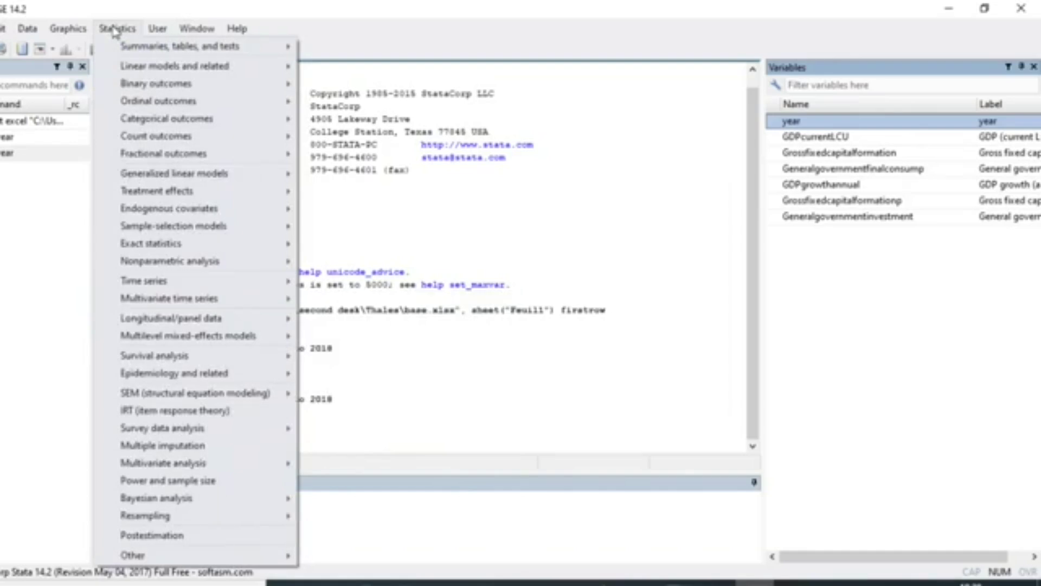
mouse_move(181, 307)
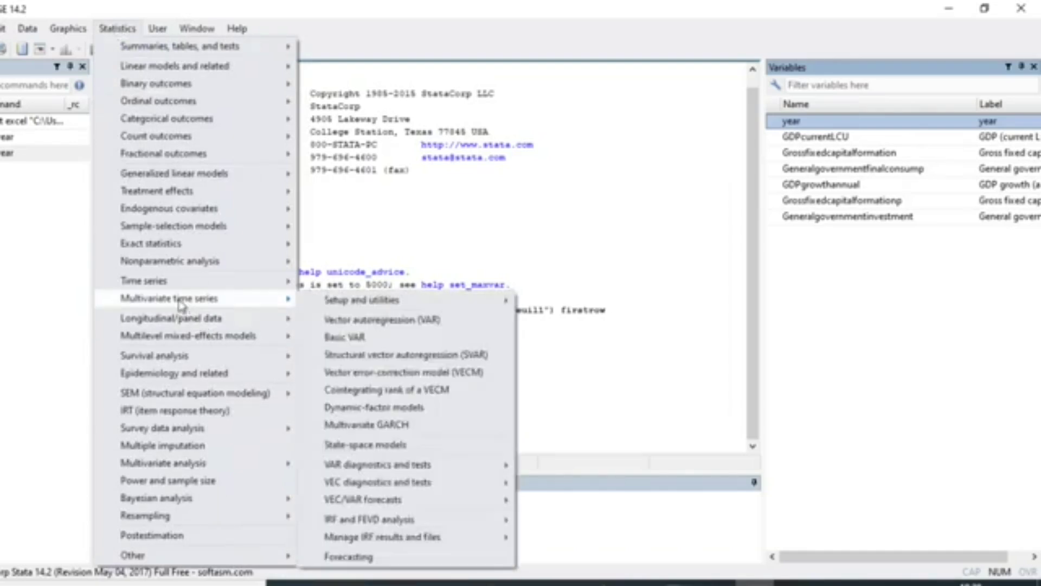
click(380, 323)
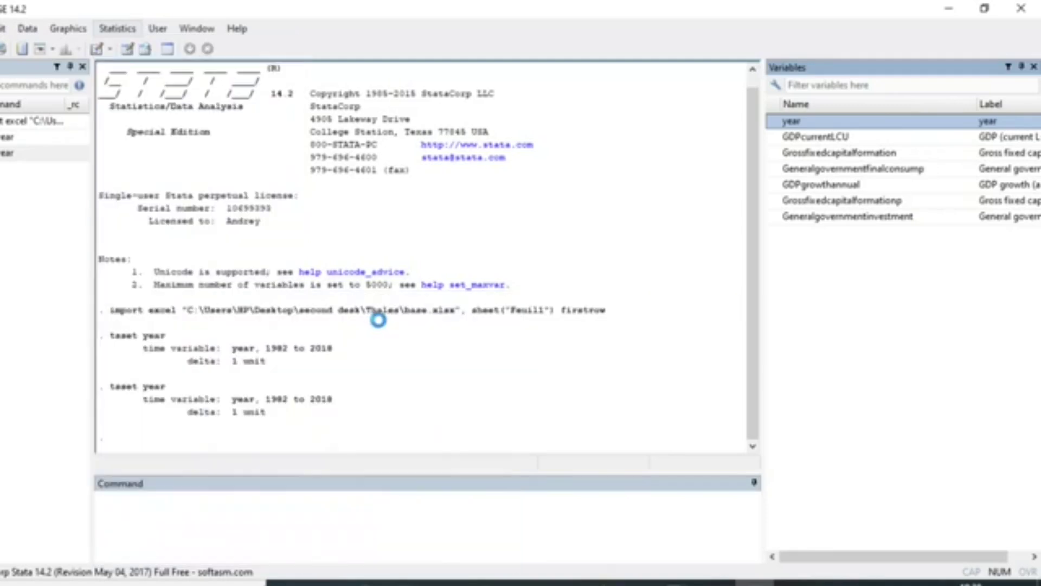
click(513, 258)
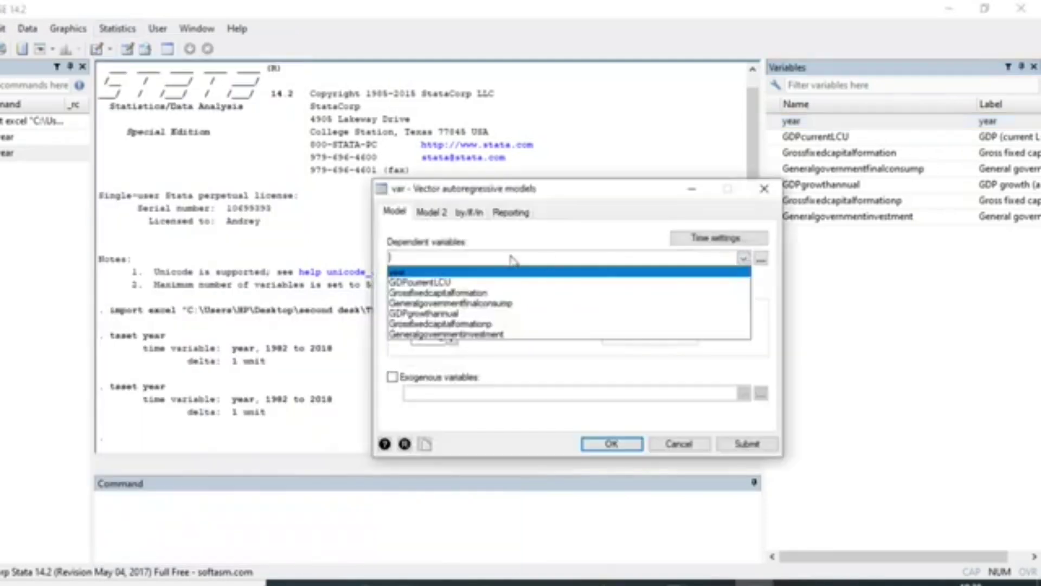
click(440, 294)
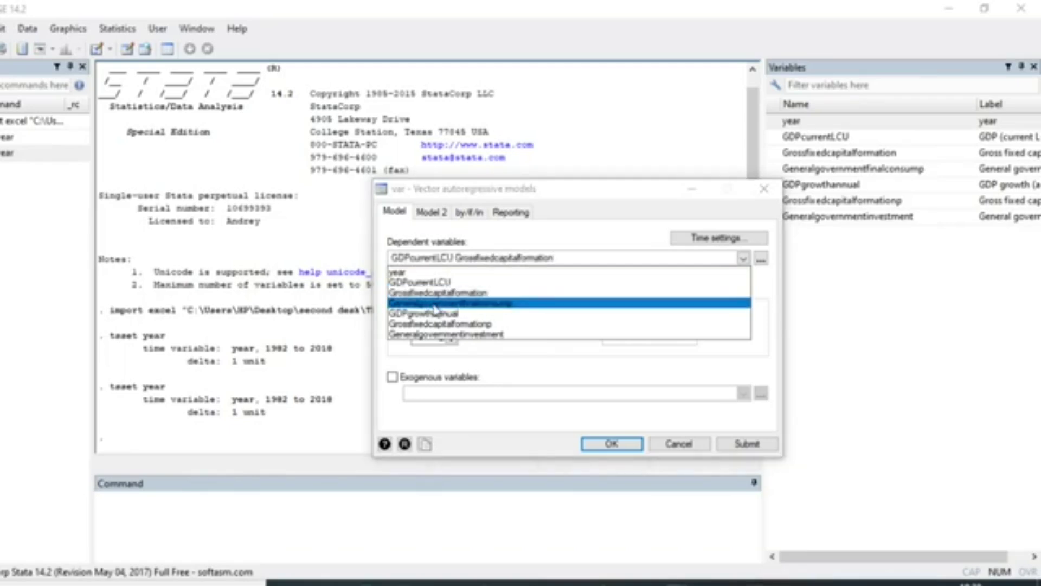
click(436, 304)
click(444, 335)
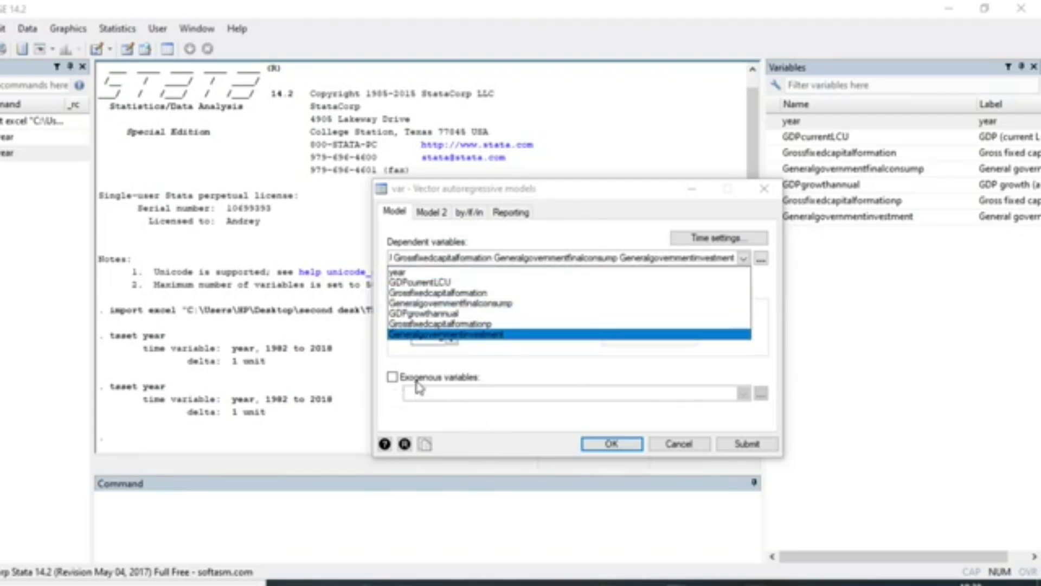
- Estimate the VAR model with lags 1 to 2 and no exogenous variables, and continue its paused output
click(395, 383)
click(394, 380)
click(393, 380)
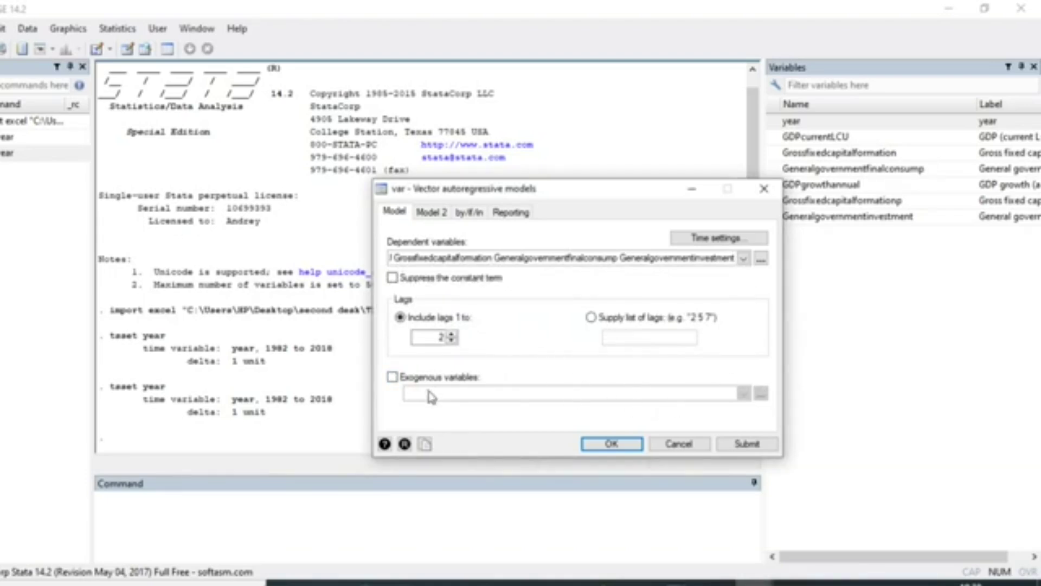
click(611, 444)
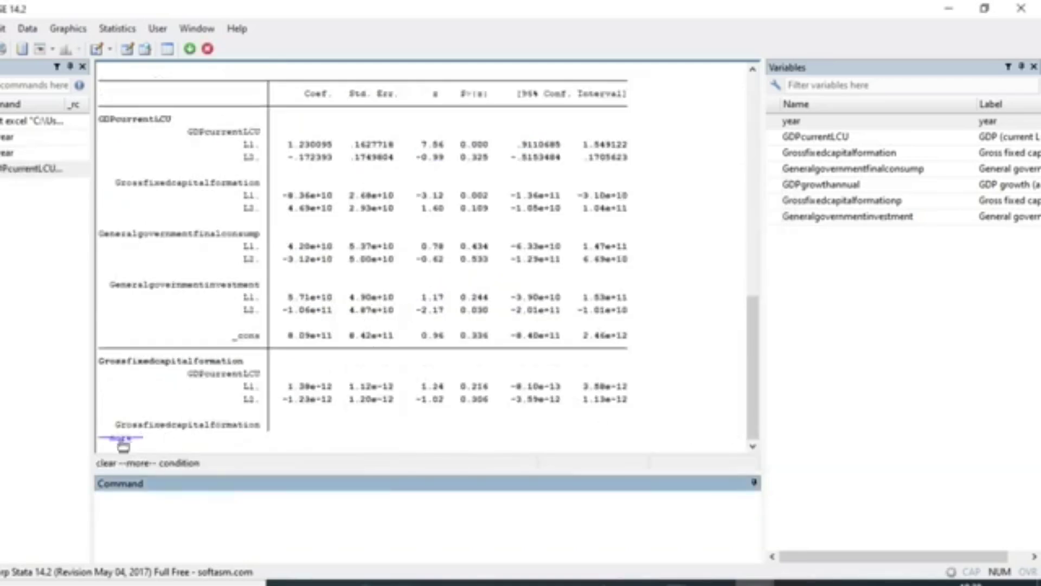
click(123, 438)
- Examine the VAR output through to its end, including the fit statistics, equation summary, and each equation's coefficients and p-values
scroll(379, 325, up, 15)
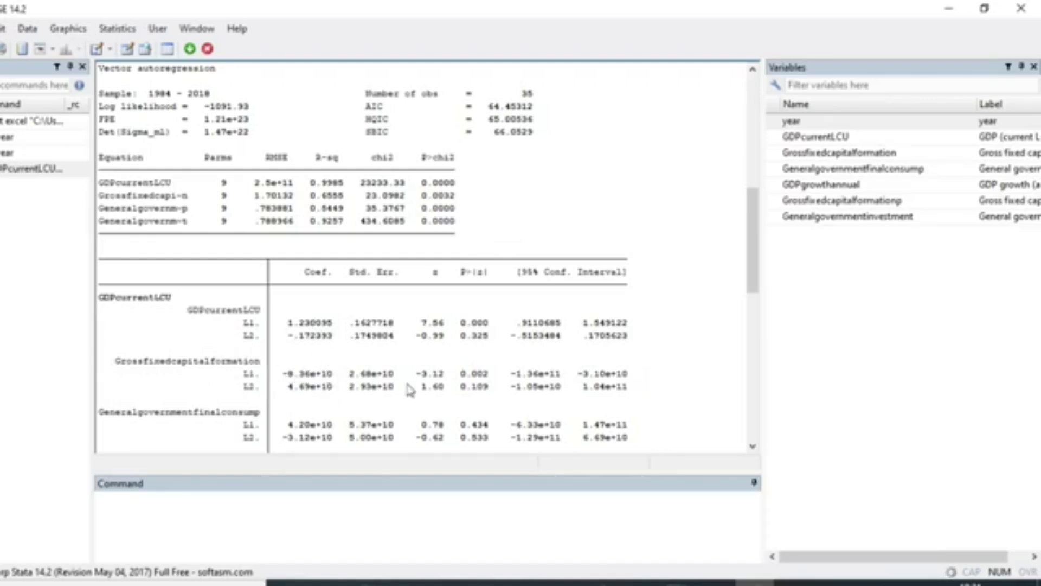
scroll(410, 390, down, 2)
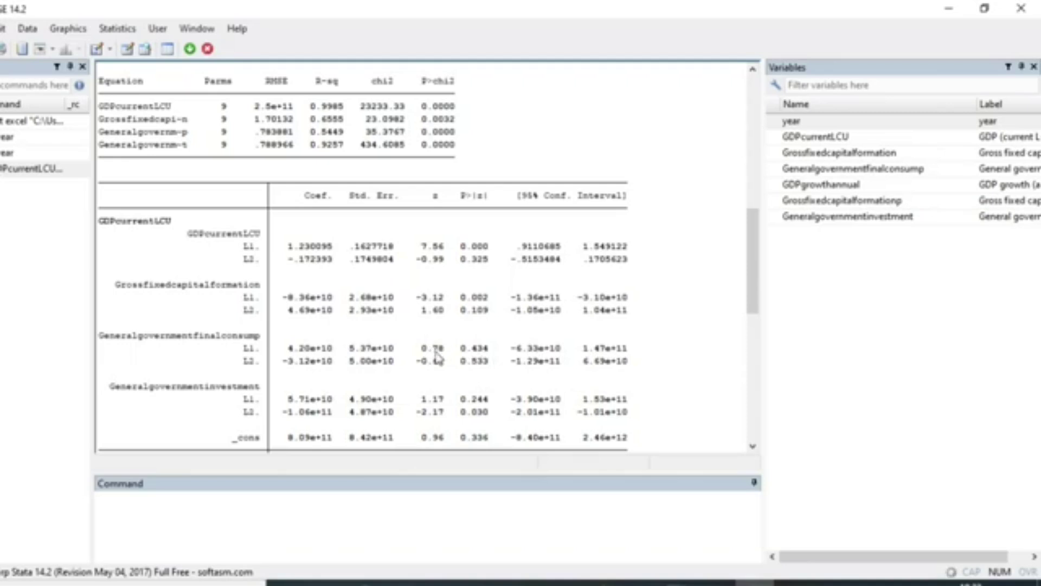
scroll(245, 363, down, 1)
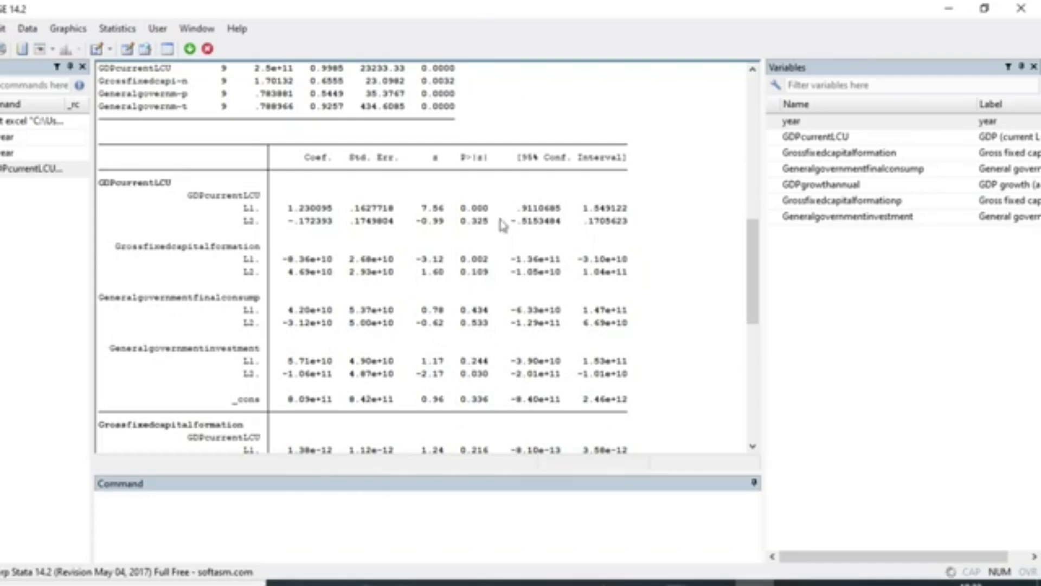
scroll(504, 282, down, 6)
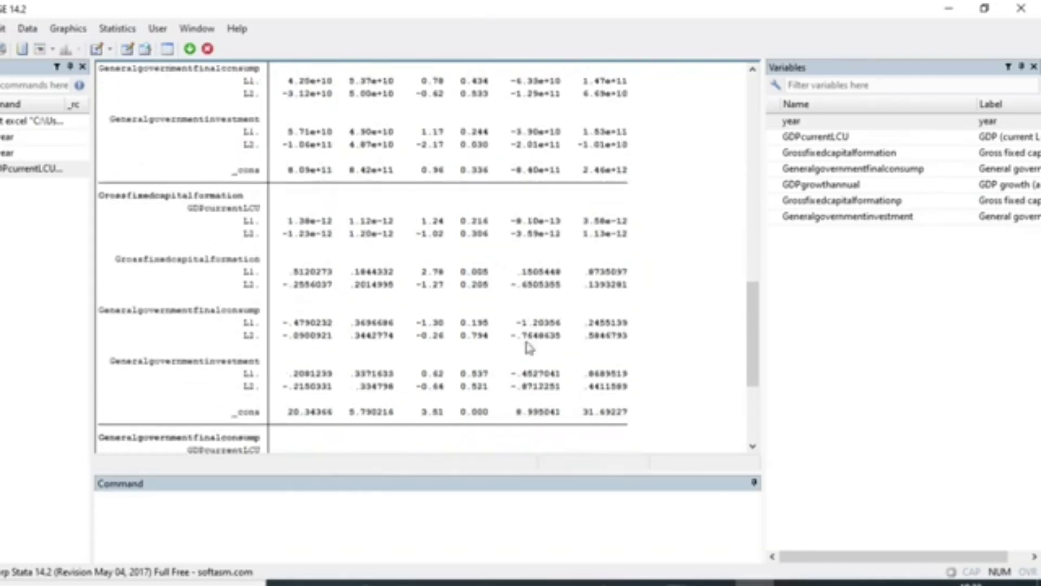
scroll(195, 223, up, 1)
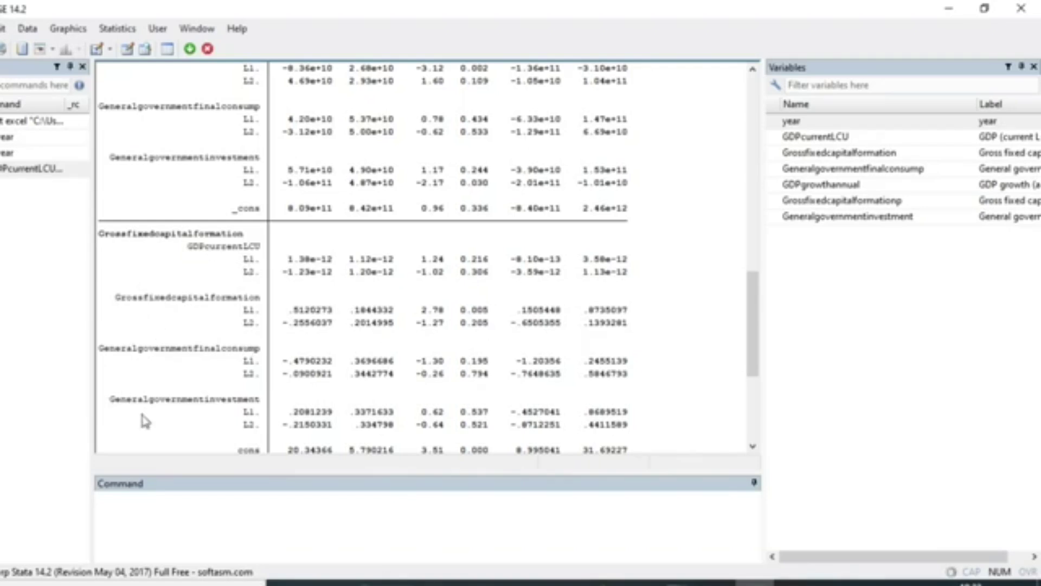
scroll(173, 393, up, 3)
scroll(564, 384, down, 9)
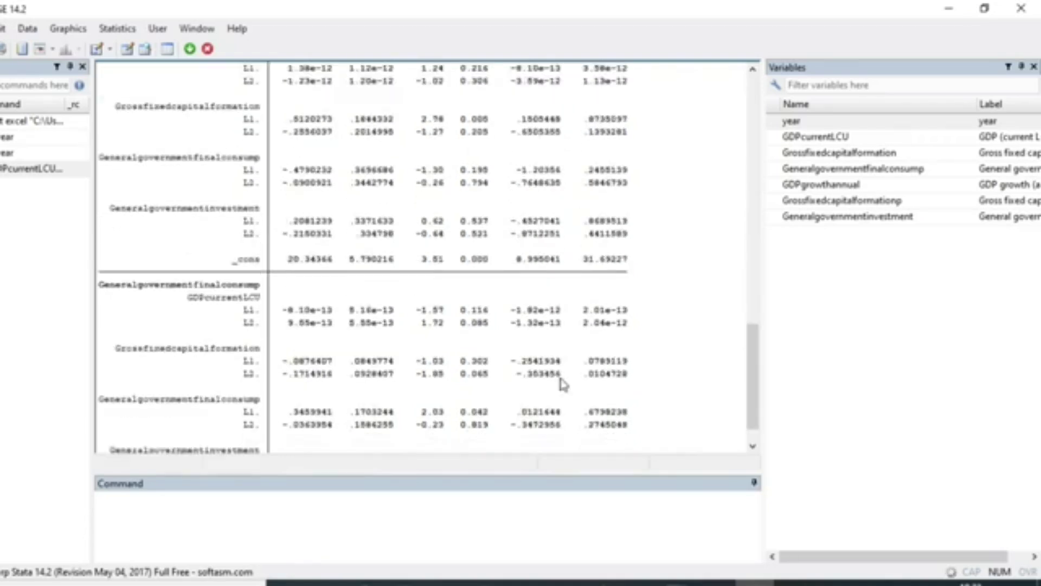
key(space)
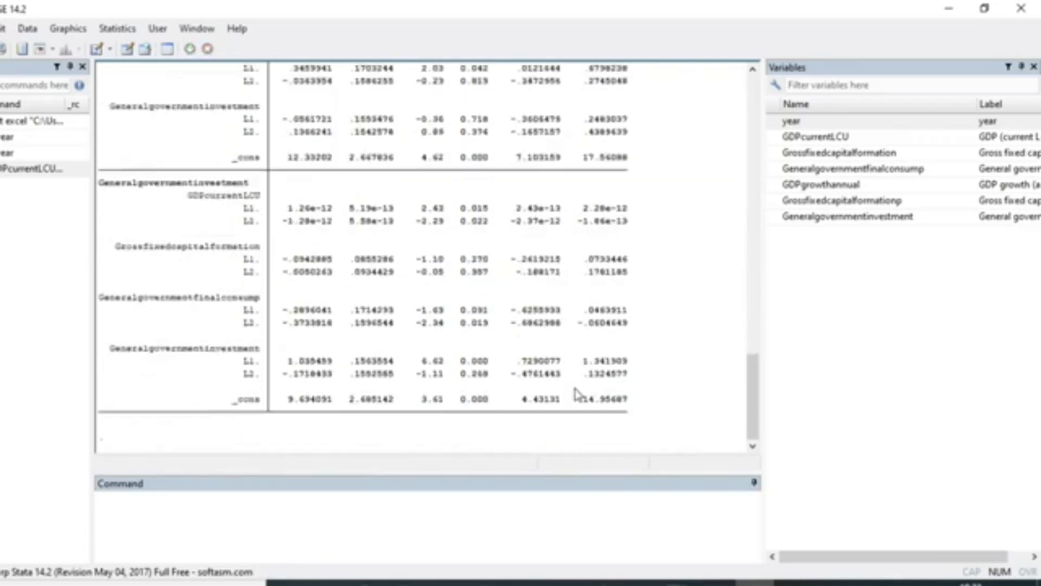
scroll(577, 394, up, 15)
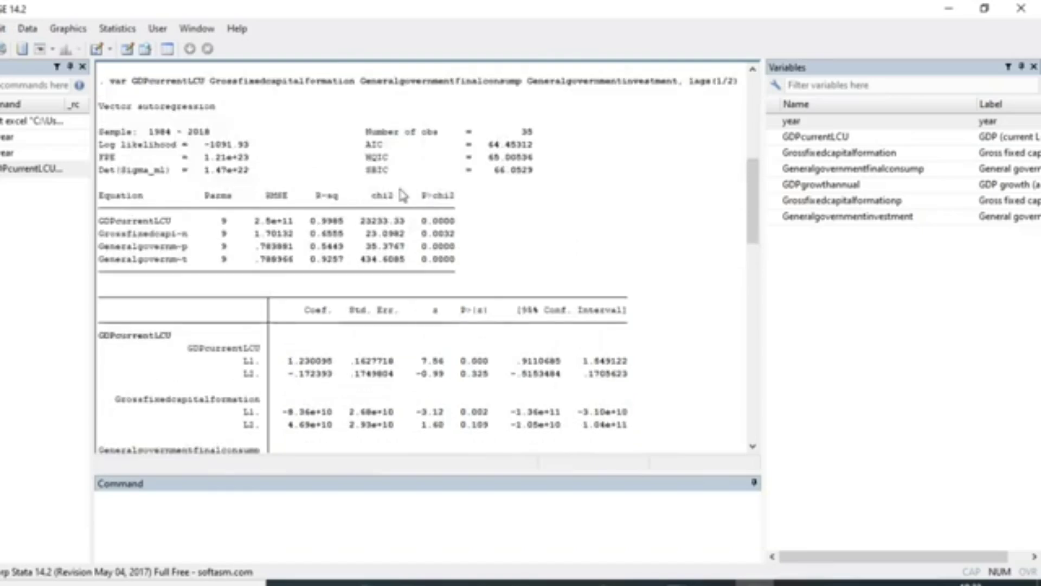